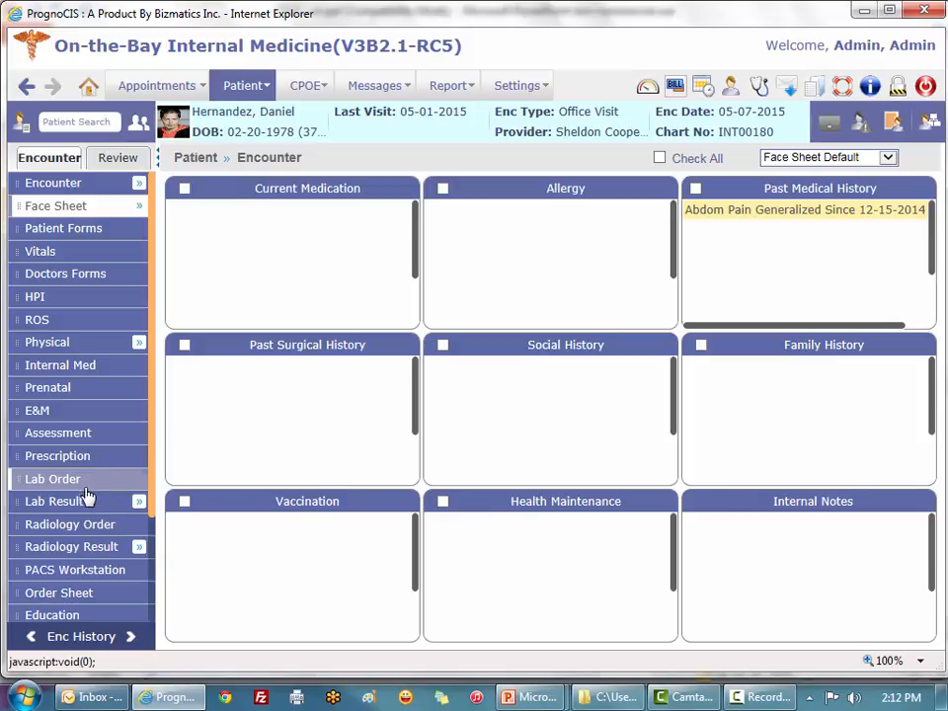
# Step: Open the completed Quest Diagnostics lab result by order, showing Glucose 145 and Triglycerides 519 abnormal
pyautogui.moveTo(81, 511)
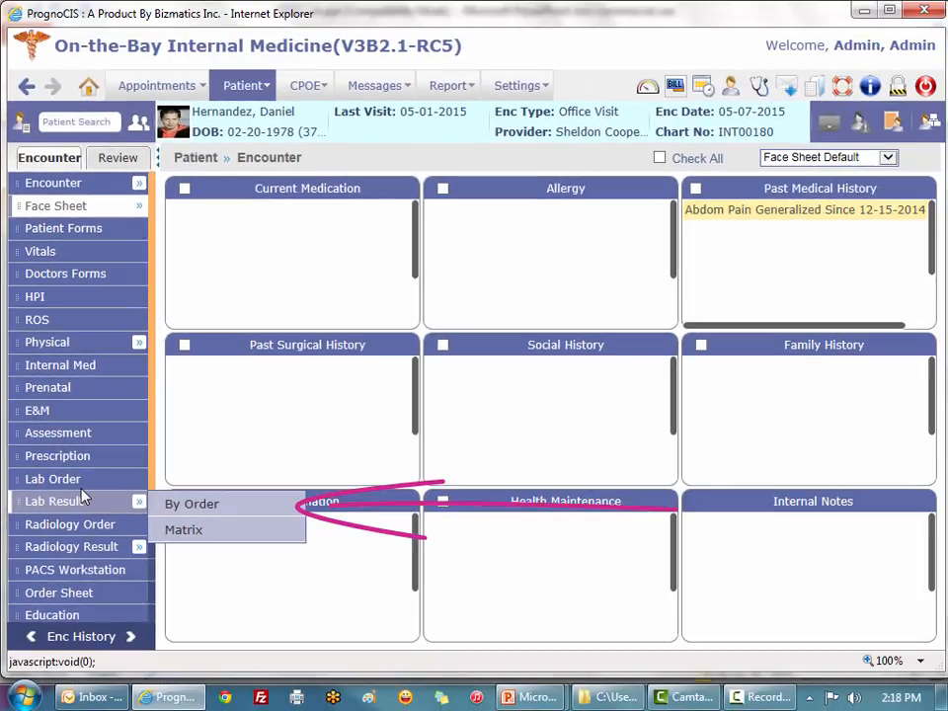
pyautogui.click(192, 504)
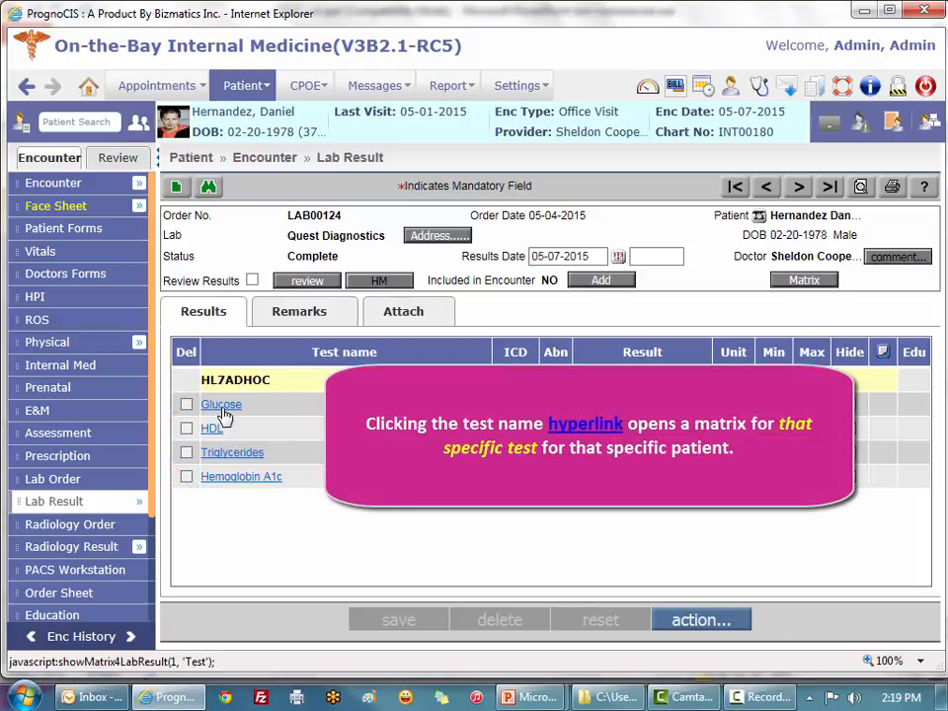
# Step: Review the Glucose result history, then switch to a recent patient's Nurse Visit face sheet
pyautogui.click(221, 405)
pyautogui.moveTo(297, 116)
pyautogui.mouseDown()
pyautogui.moveTo(310, 219)
pyautogui.moveTo(294, 117)
pyautogui.mouseUp()
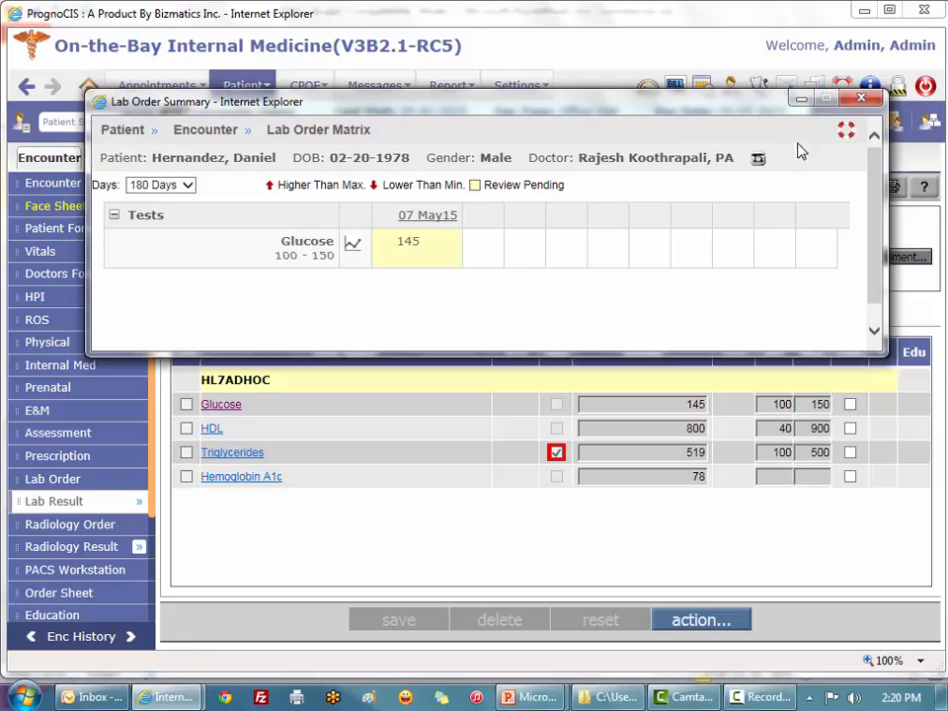
pyautogui.click(857, 100)
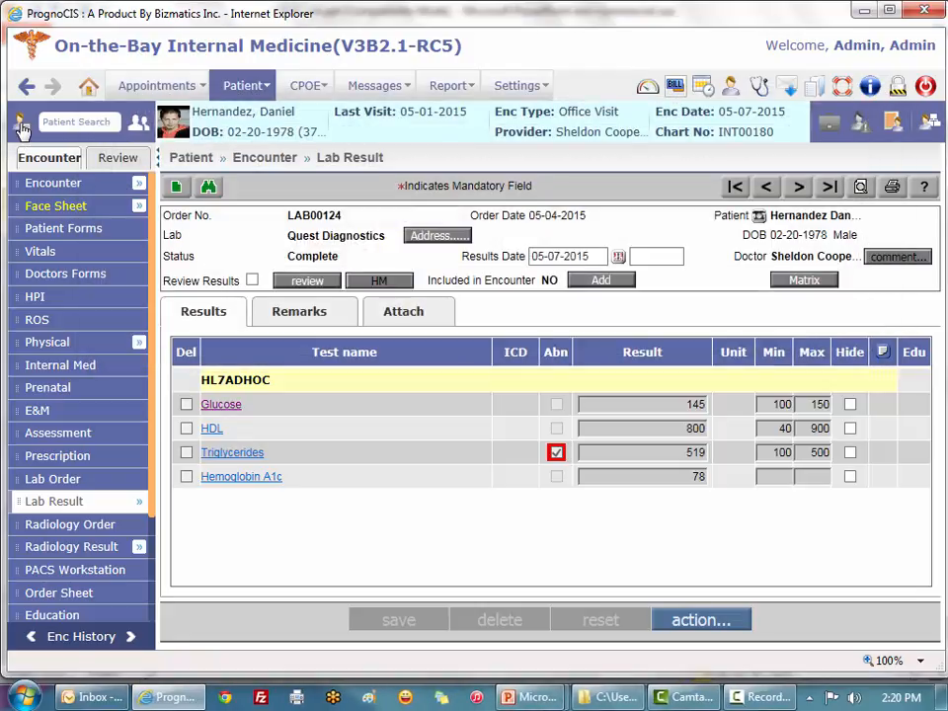
pyautogui.click(20, 125)
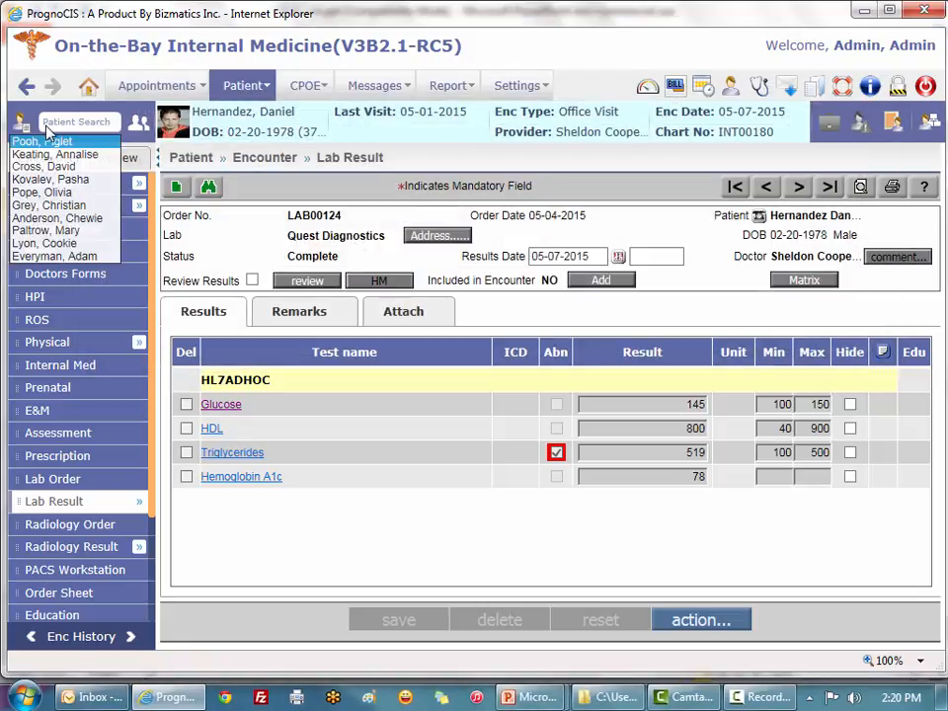
pyautogui.click(59, 205)
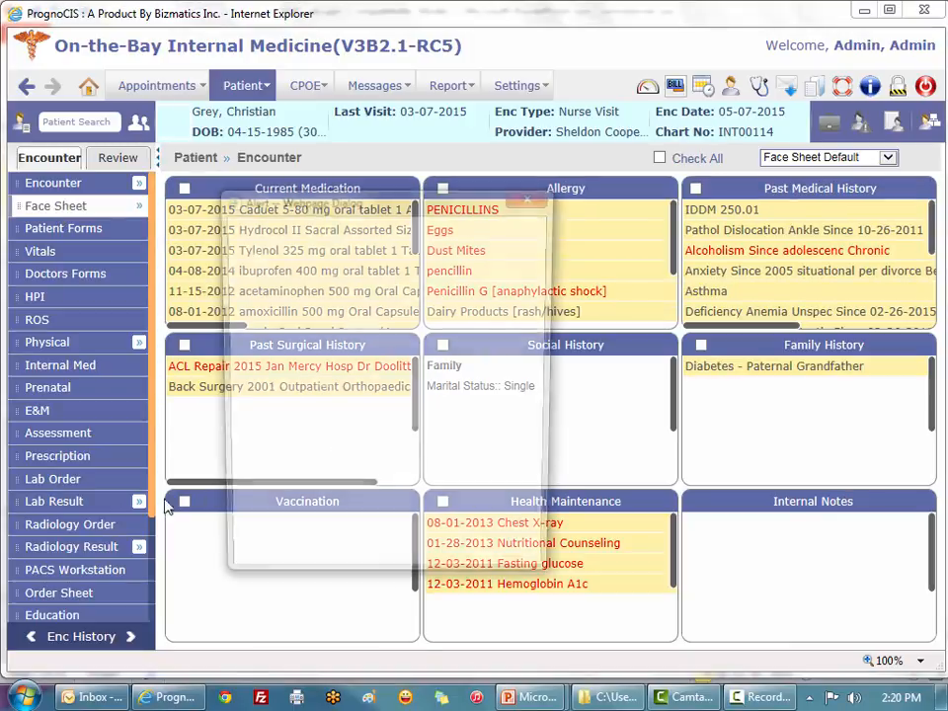
# Step: Dismiss the Health Maintenance alert and review the in-house CBC results across past dates
pyautogui.click(544, 196)
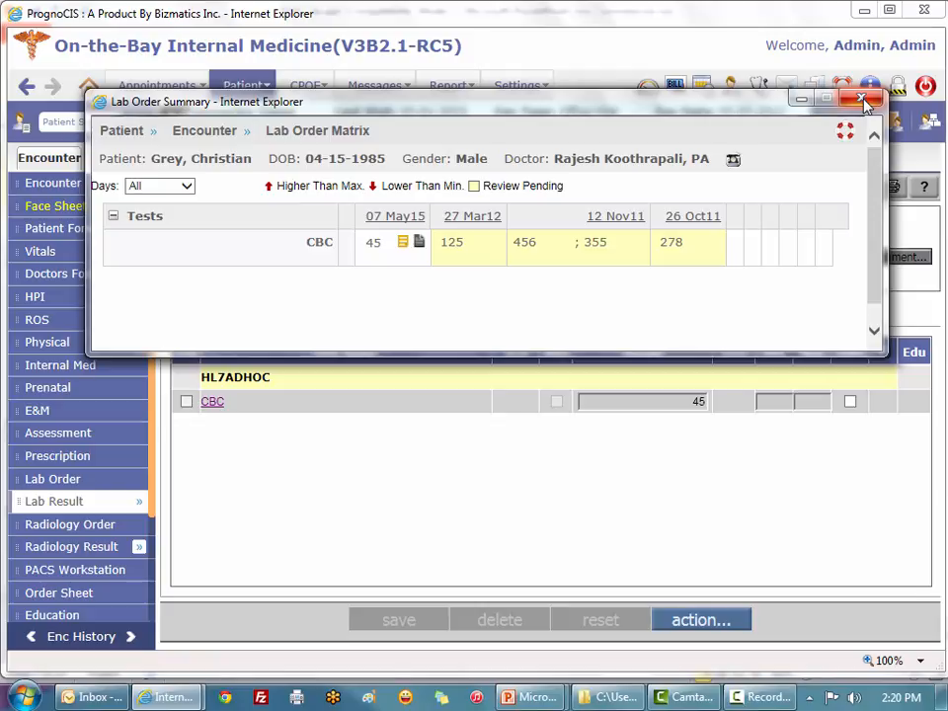
pyautogui.click(862, 99)
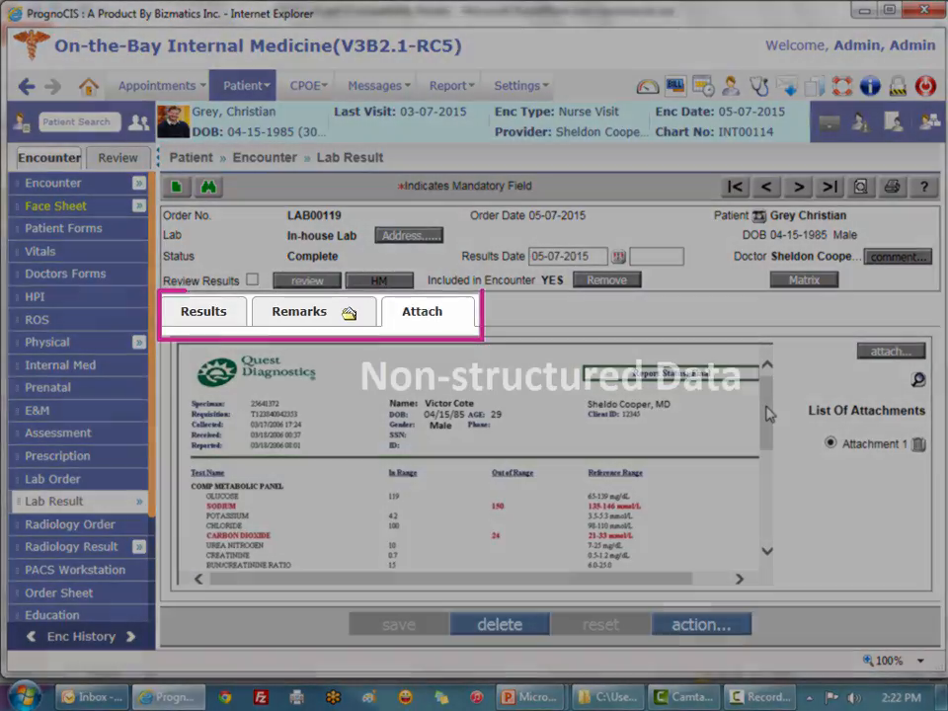
# Step: View the scanned Quest Diagnostics report attached to lab order LAB00119
pyautogui.moveTo(768, 414); pyautogui.dragTo(768, 442)
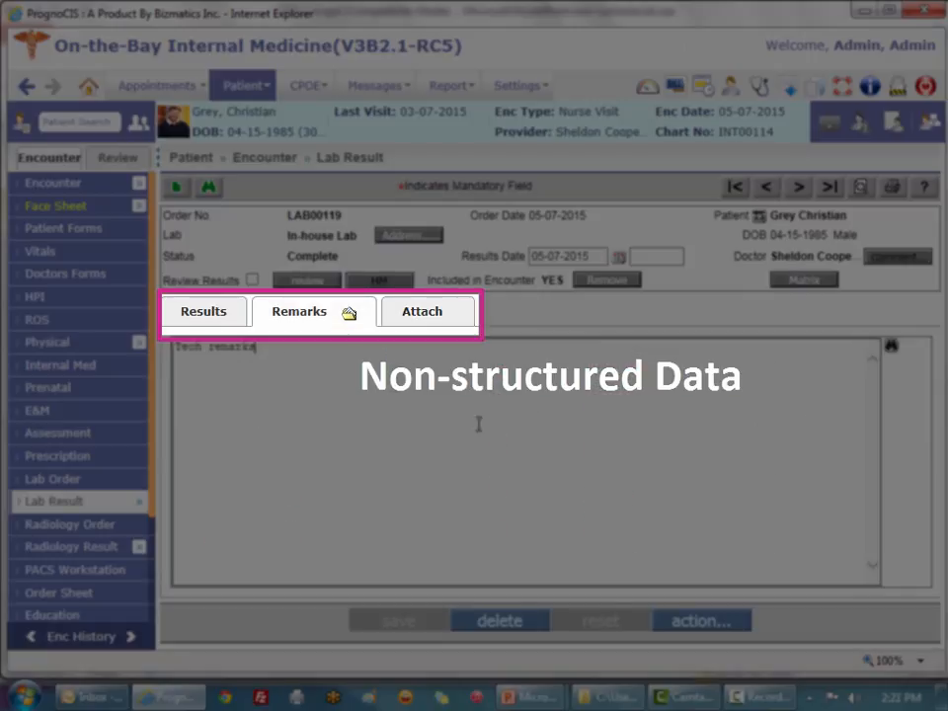
pyautogui.click(434, 320)
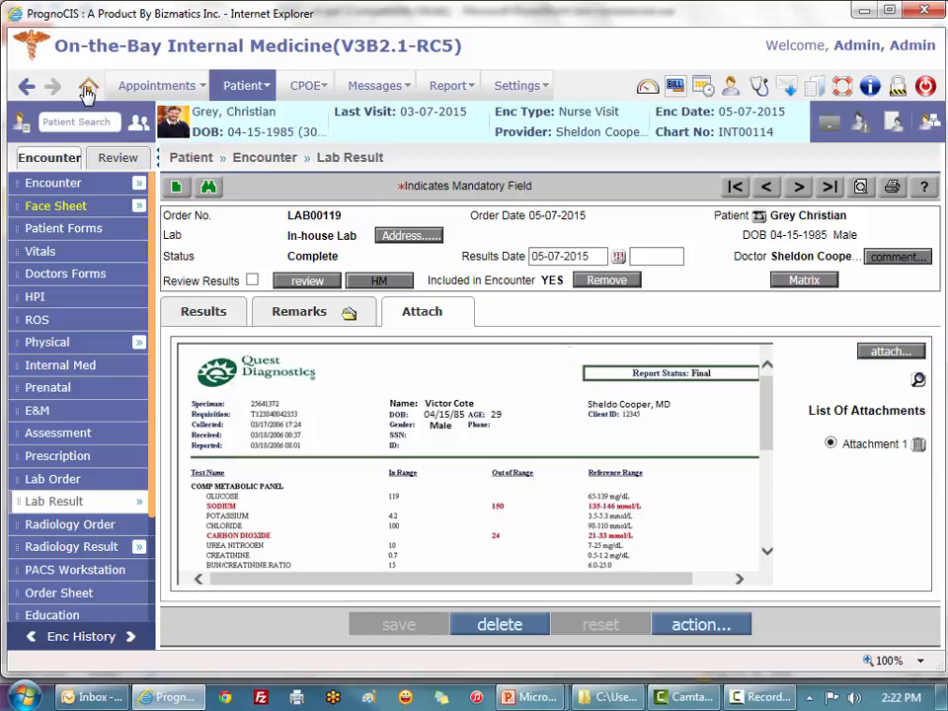
# Step: Return to the first patient's office-visit face sheet from the home page appointment list
pyautogui.click(87, 90)
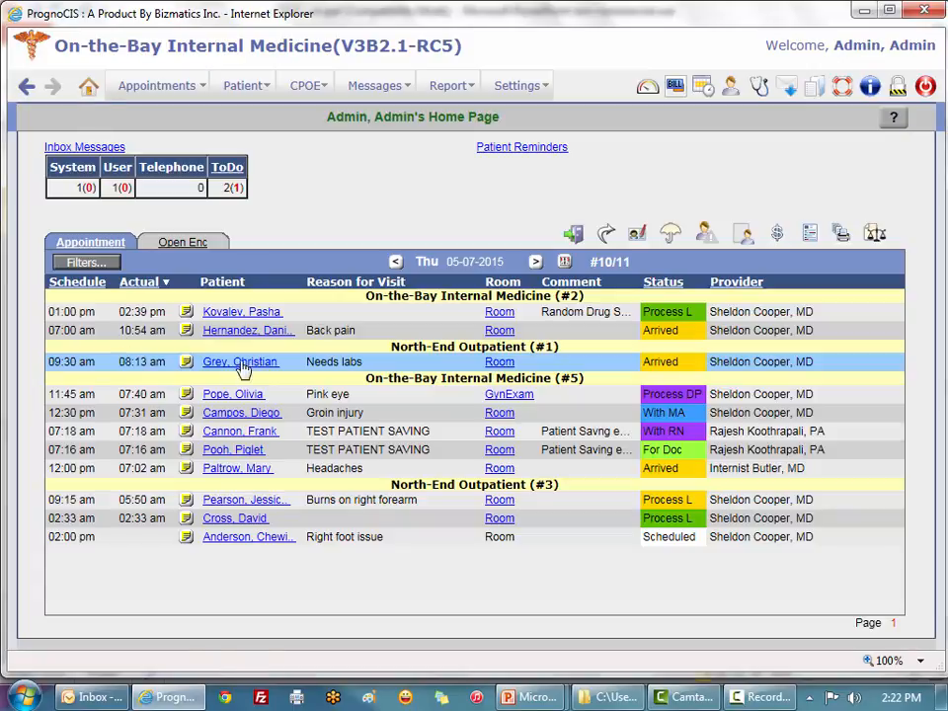
pyautogui.click(262, 333)
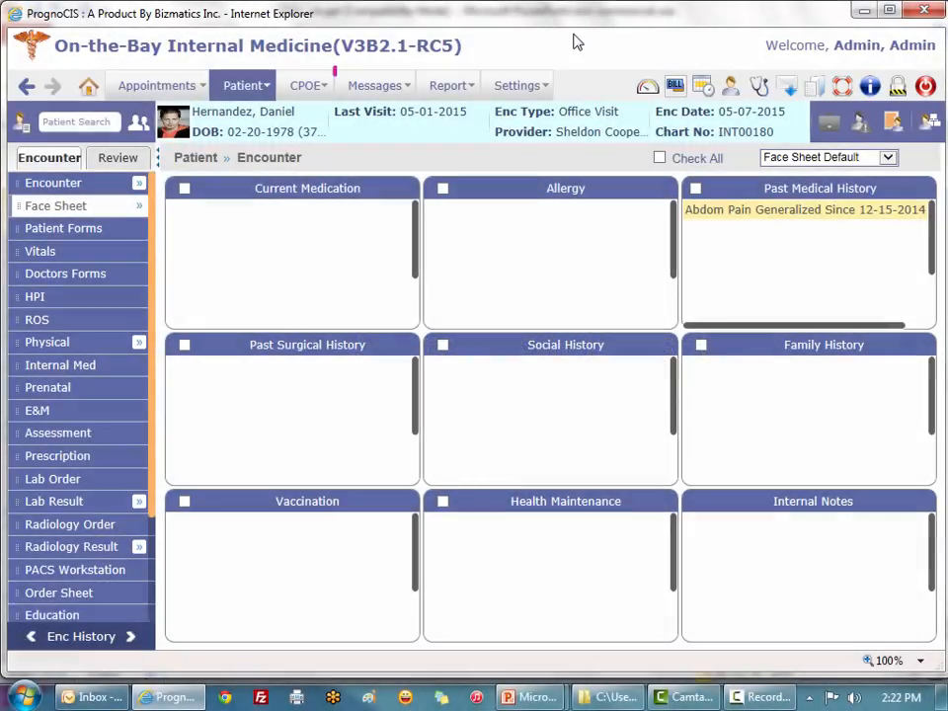
pyautogui.click(306, 86)
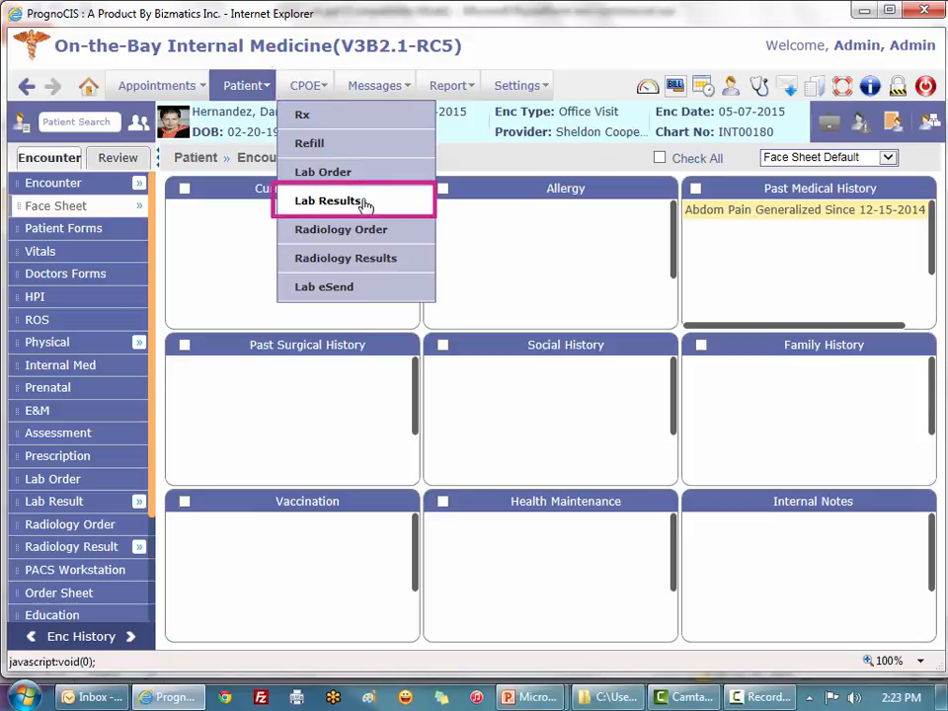
# Step: Filter lab test results by the patient's last name and select the still-ordered Quest order
pyautogui.click(364, 201)
pyautogui.click(296, 120)
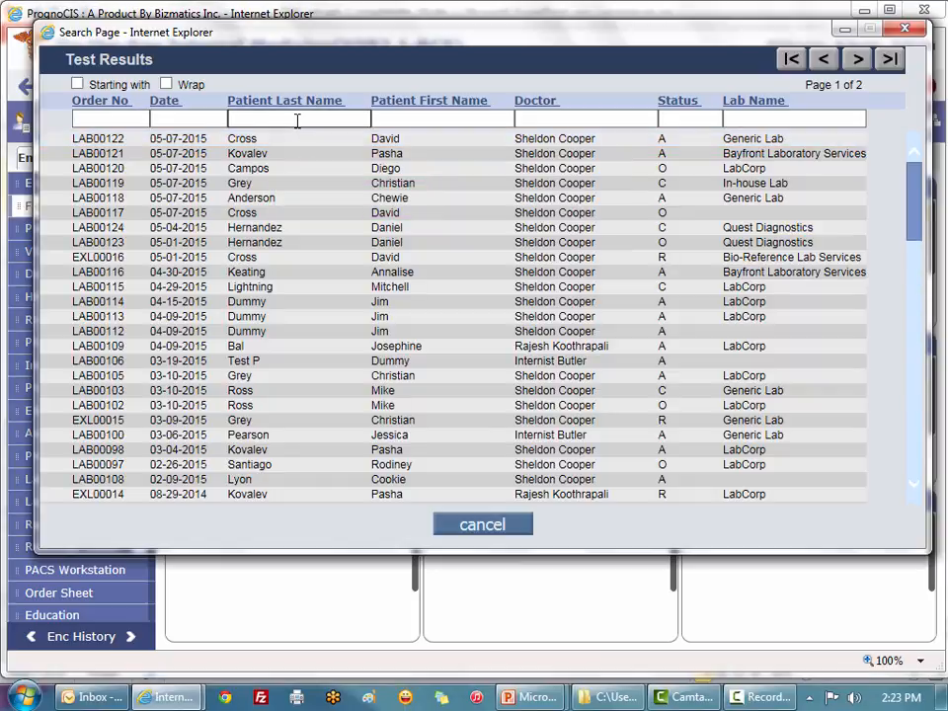
pyautogui.write('hernan')
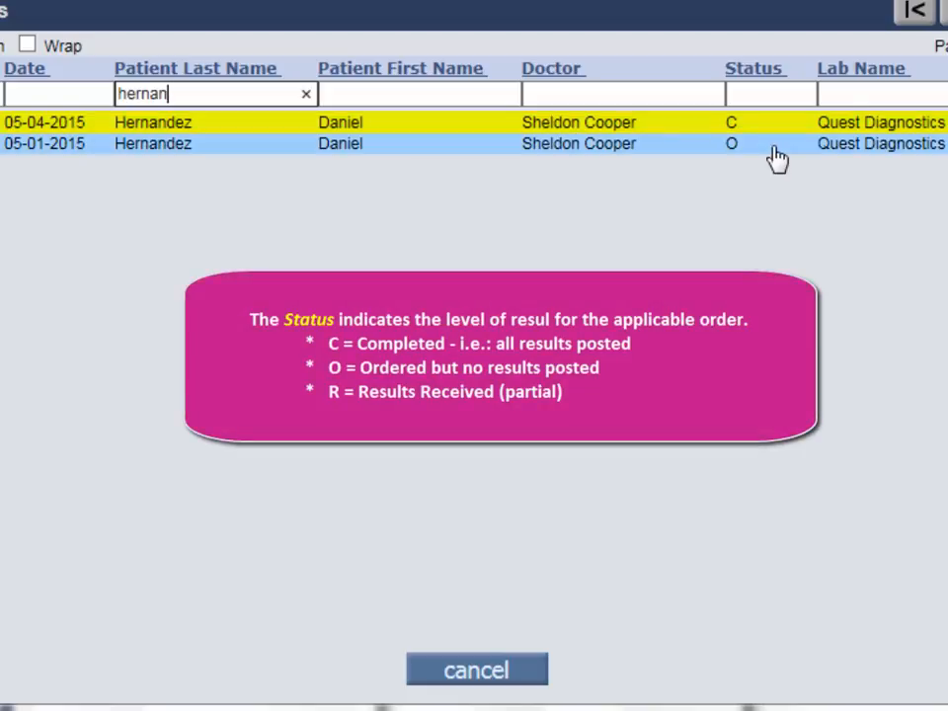
pyautogui.click(774, 158)
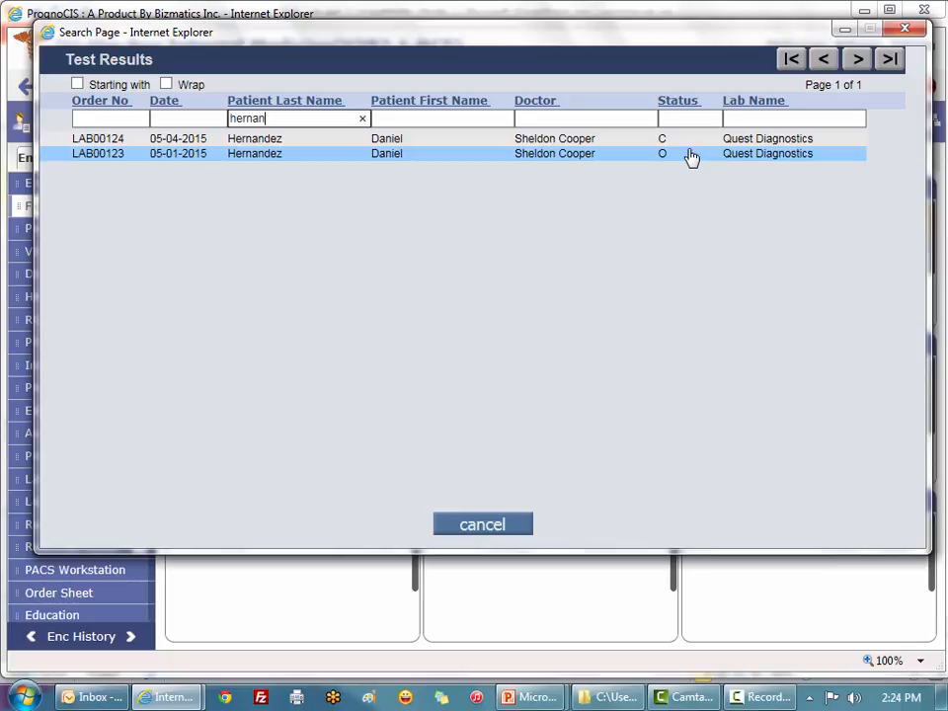
# Step: Open the still-ordered Quest Basic Metabolic Panel with blank results for entry
pyautogui.click(262, 155)
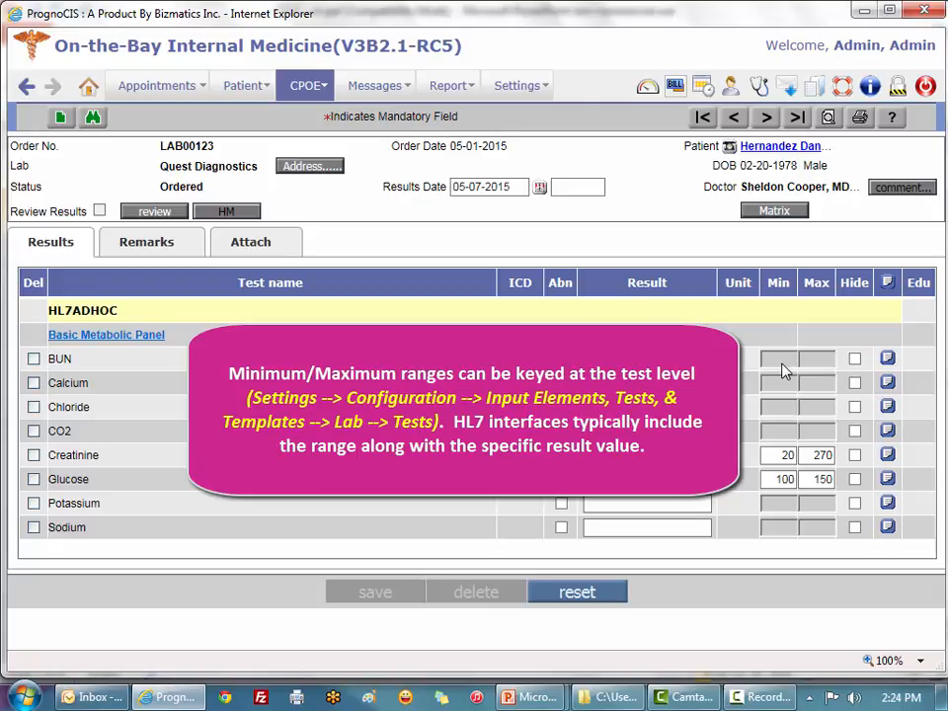
# Step: Enter results 20, Calcium 74, Chloride 85, 125, and Creatinine 1548 flagged abnormal
pyautogui.write('2')
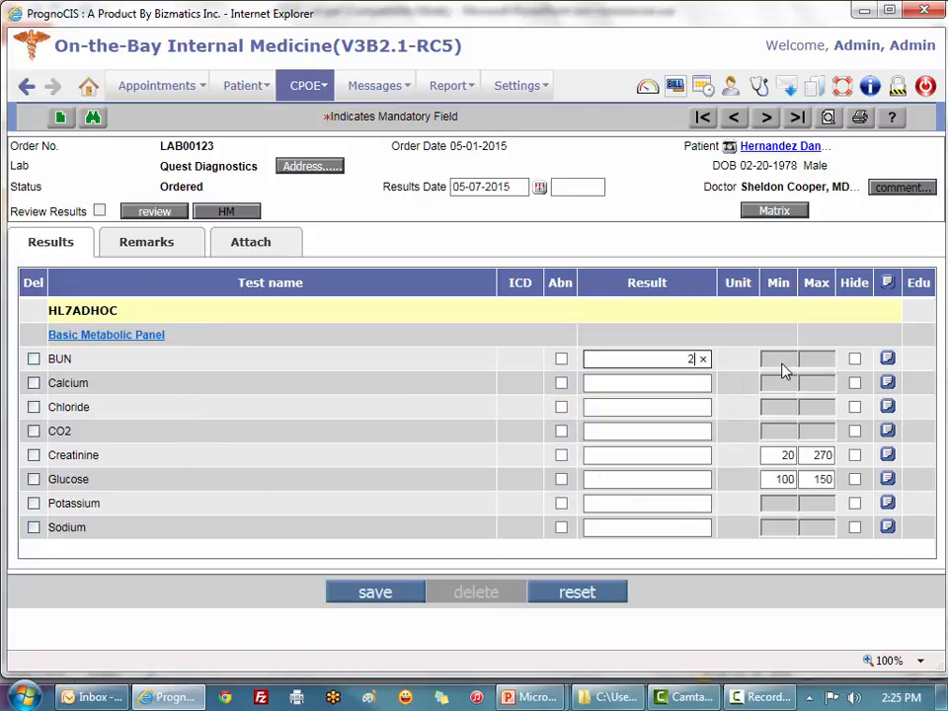
pyautogui.write('0')
pyautogui.click(653, 387)
pyautogui.write('74')
pyautogui.click(673, 405)
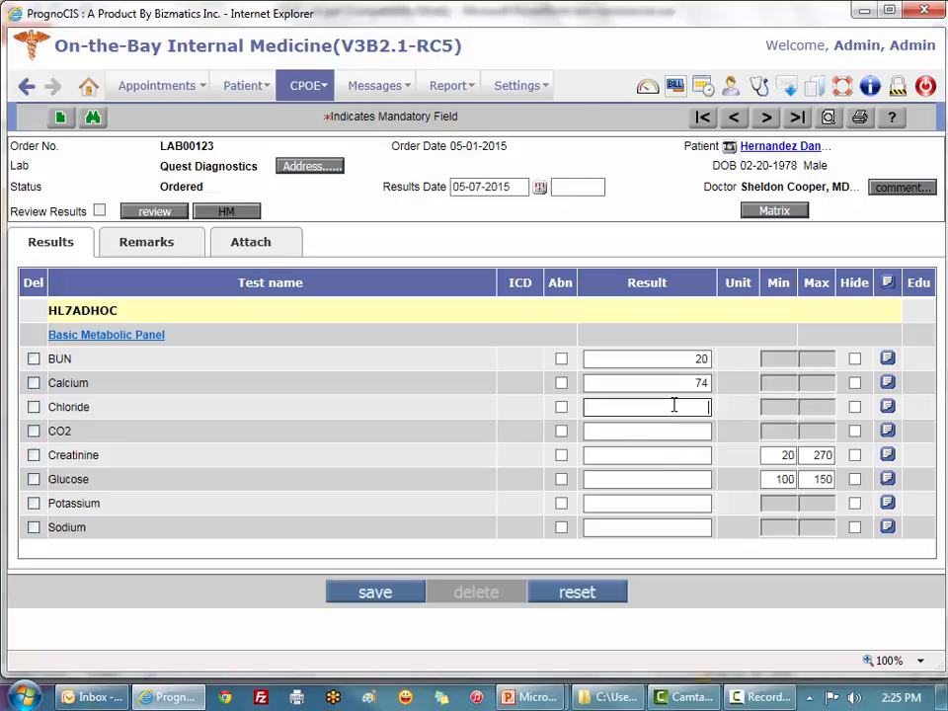
pyautogui.write('85')
pyautogui.press('Tab')
pyautogui.write('125')
pyautogui.press('Tab')
pyautogui.write('1548')
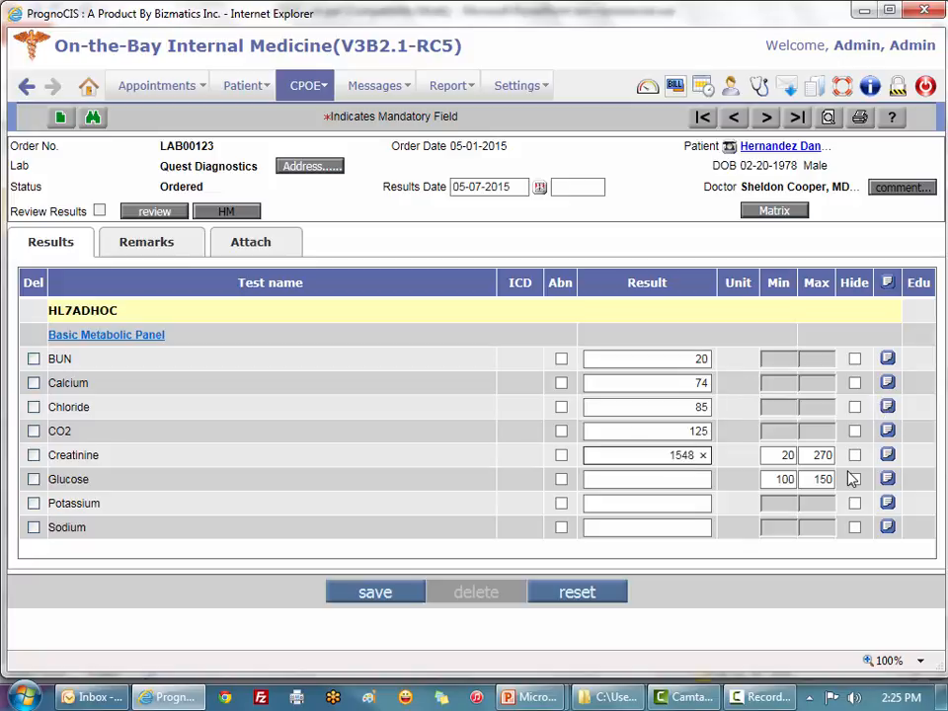
pyautogui.click(652, 489)
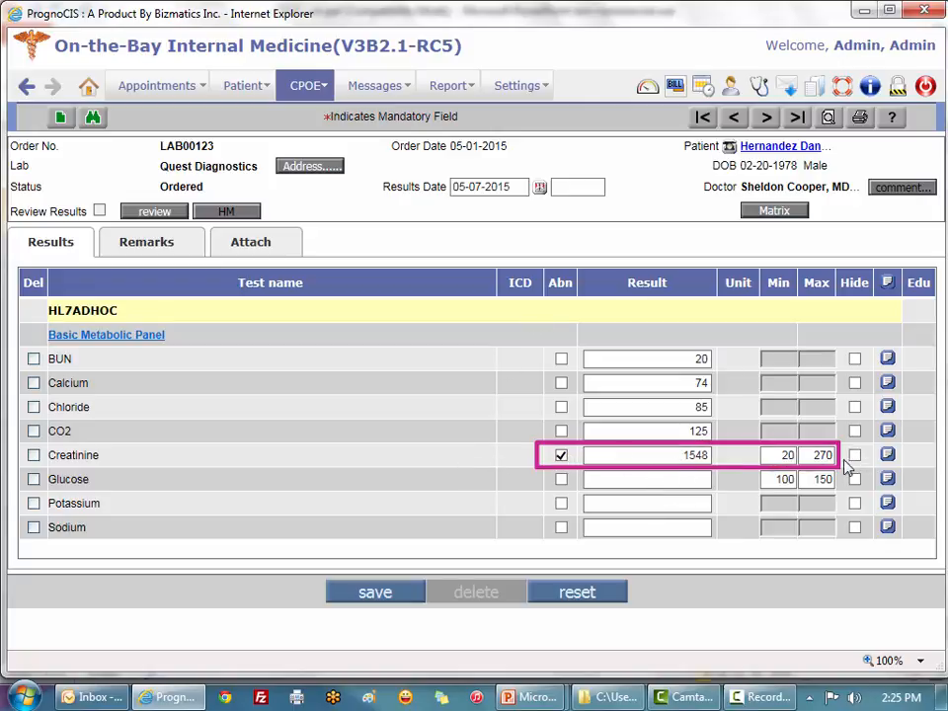
# Step: Enter Glucose 125, Potassium 'normal' and Sodium 'negative', then save and approve the panel
pyautogui.click(699, 481)
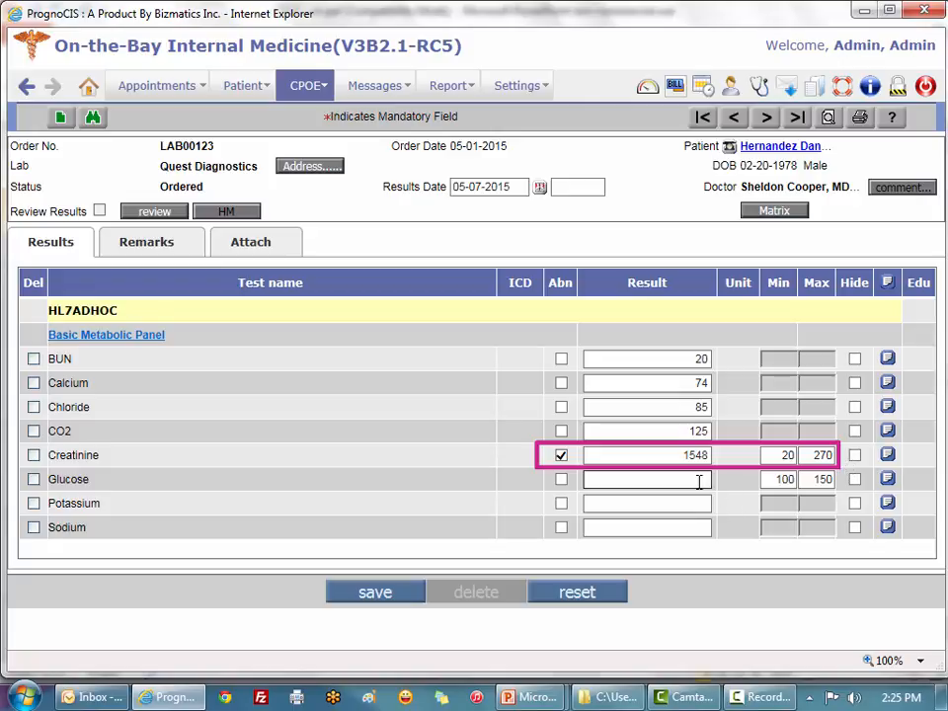
pyautogui.write('125')
pyautogui.press('Tab')
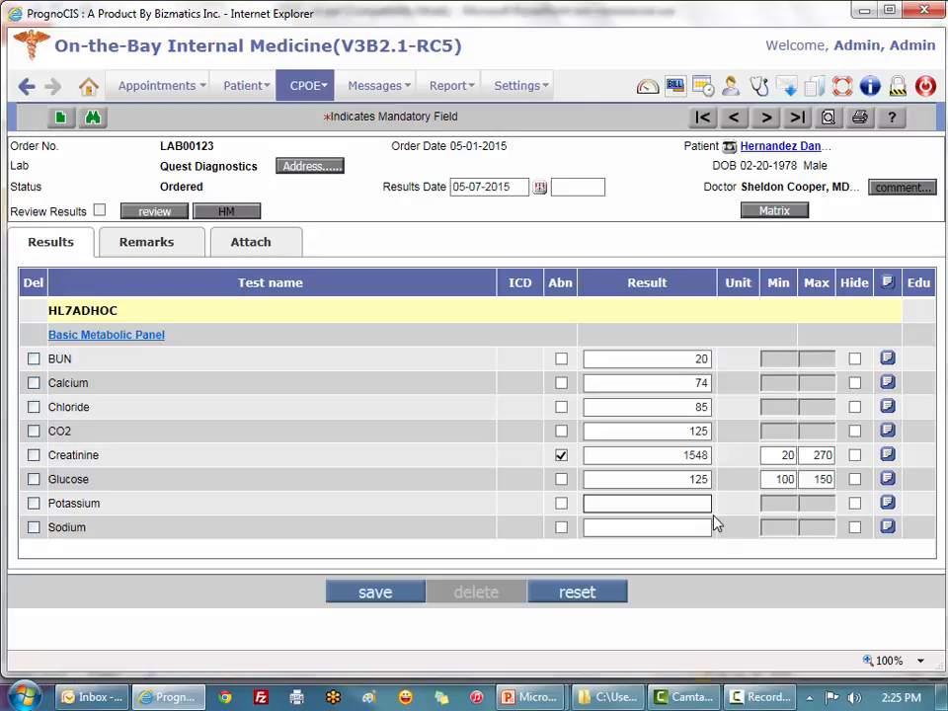
pyautogui.write('normal')
pyautogui.press('Tab')
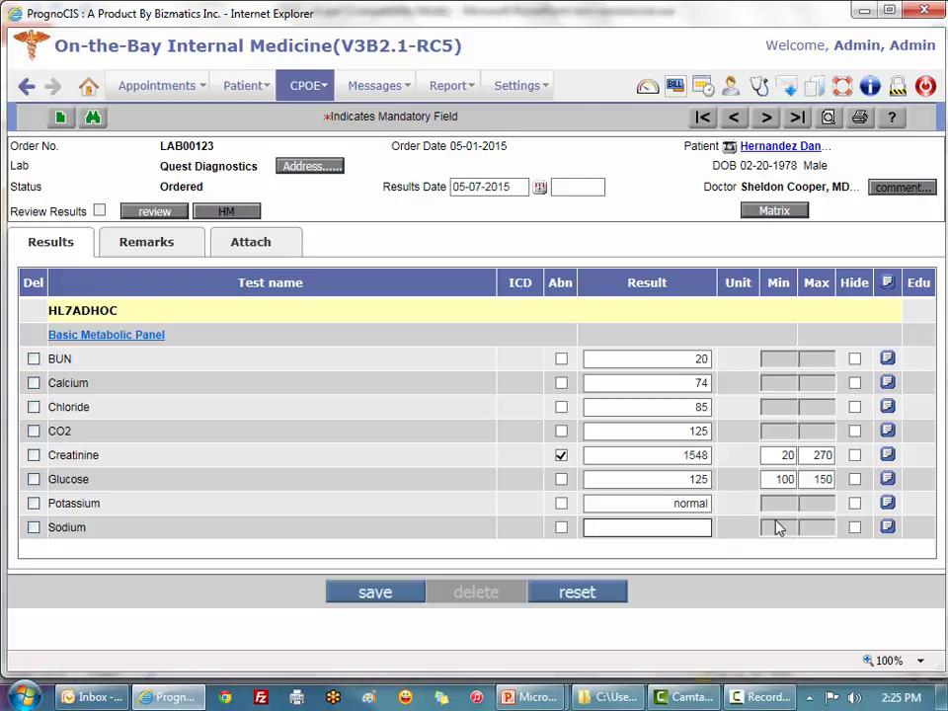
pyautogui.write('negative')
pyautogui.click(379, 596)
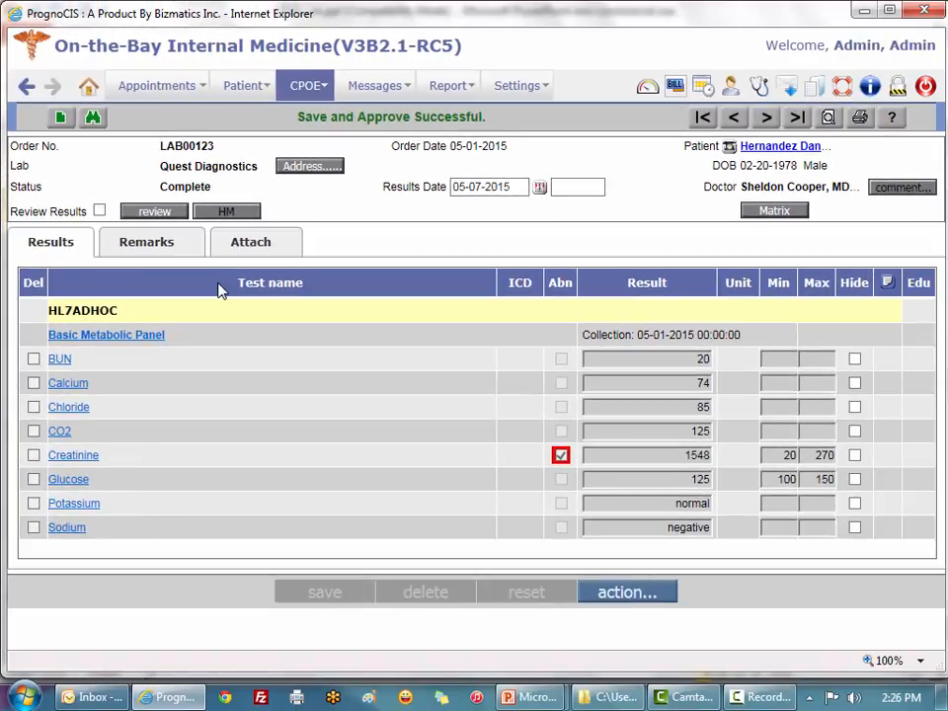
# Step: Open the BUN result history matrix for this order, then close it
pyautogui.click(60, 362)
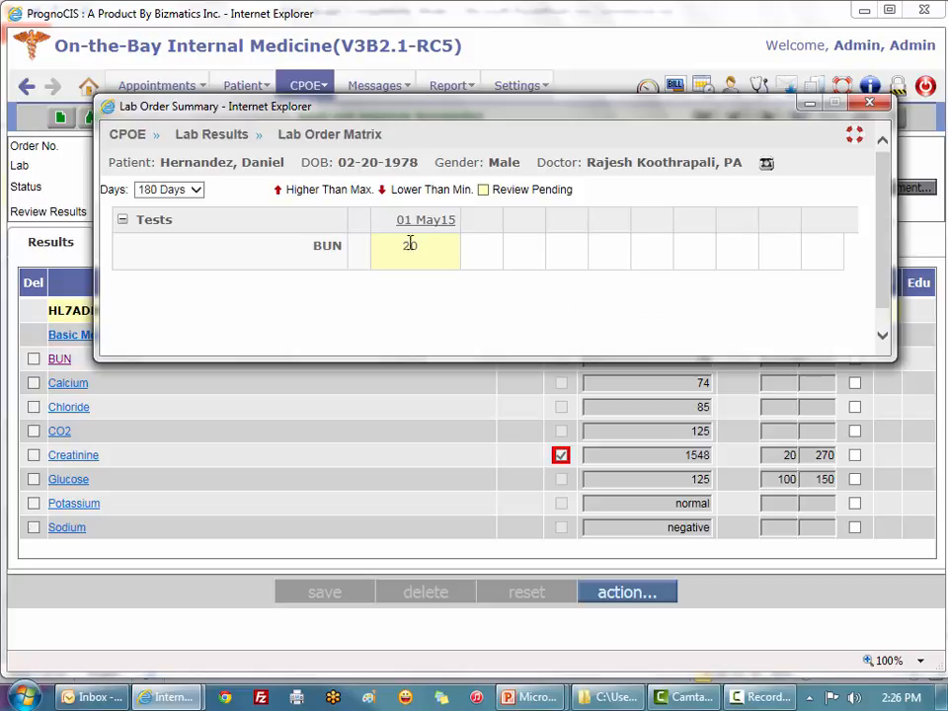
pyautogui.click(869, 106)
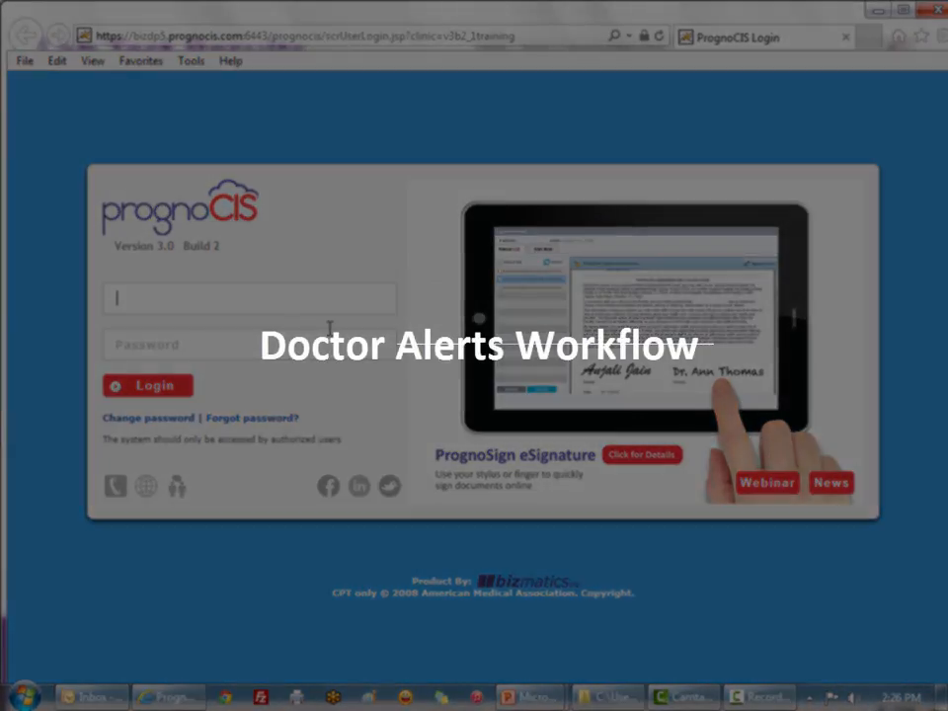
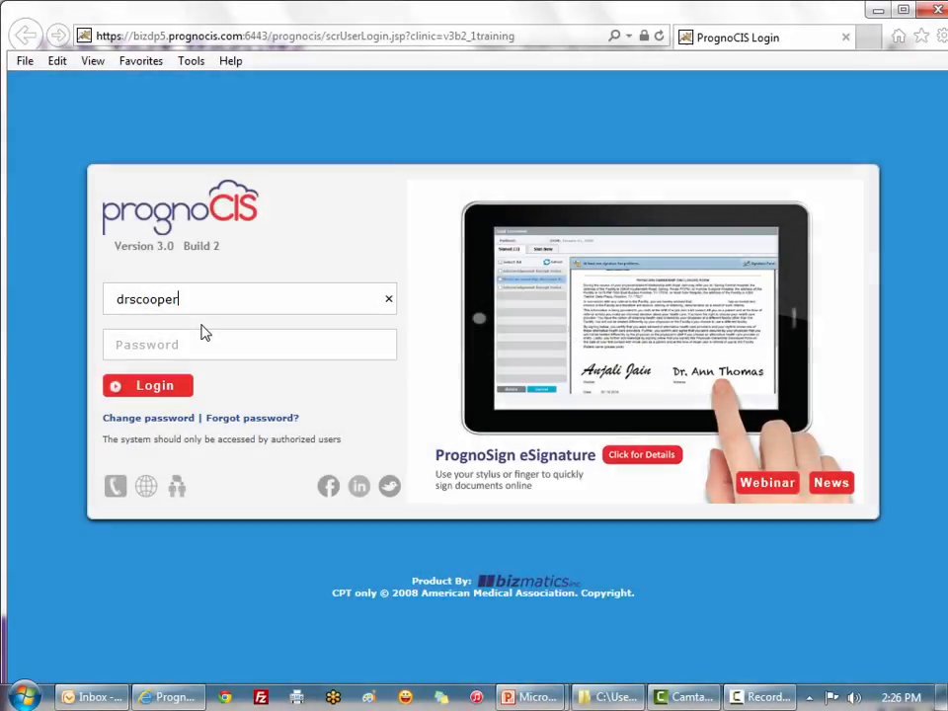
# Step: Log in with the doctor's username and account password, landing on the inbox home page
pyautogui.click(204, 333)
pyautogui.write('********')
pyautogui.press('Return')
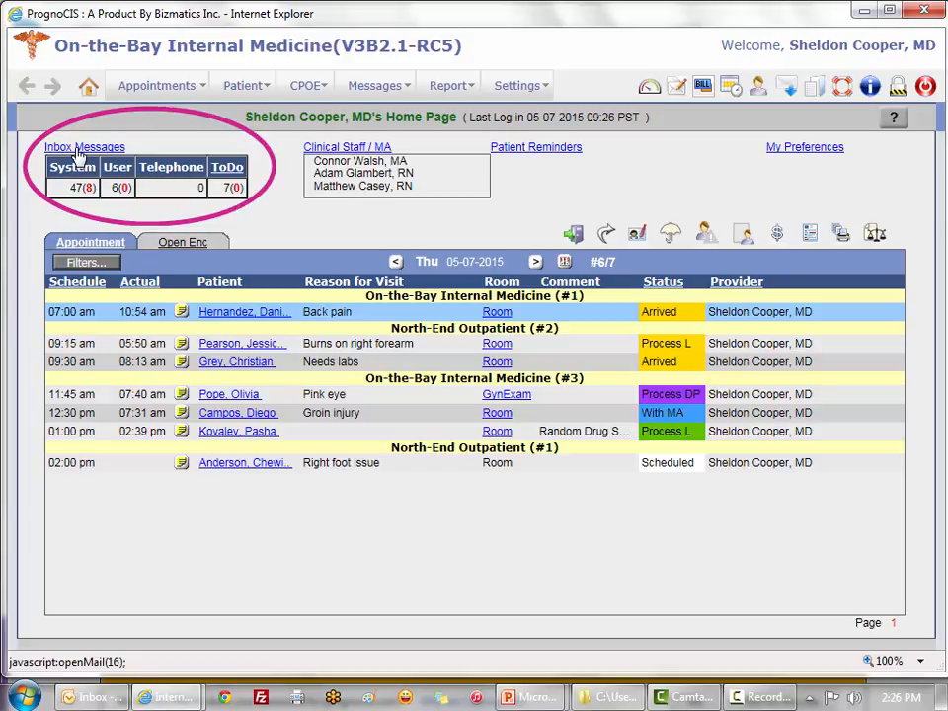
# Step: From the inbox messages, open the first abnormal lab message to view Basic Metabolic Panel order LAB00123
pyautogui.click(79, 150)
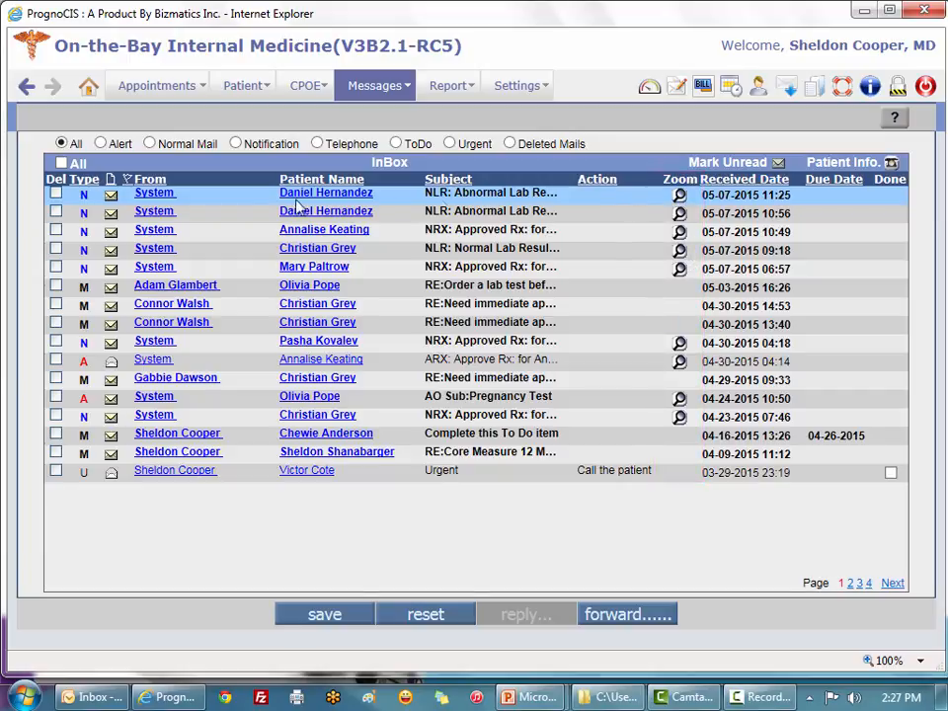
pyautogui.click(681, 197)
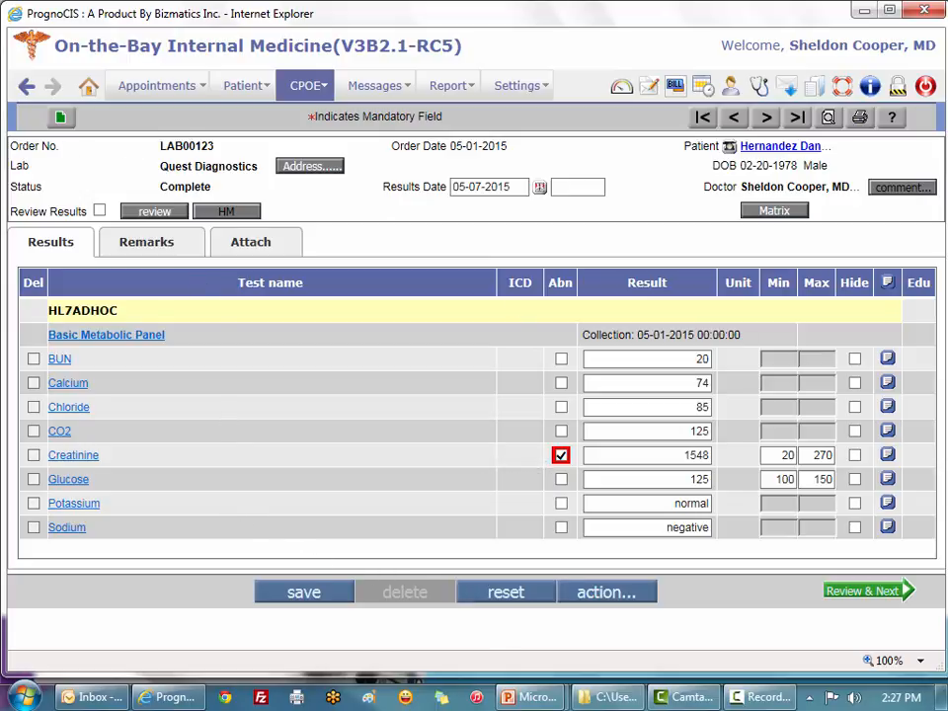
# Step: Start a lab task for order LAB00123 and look up recipients in the All Medics list
pyautogui.click(605, 599)
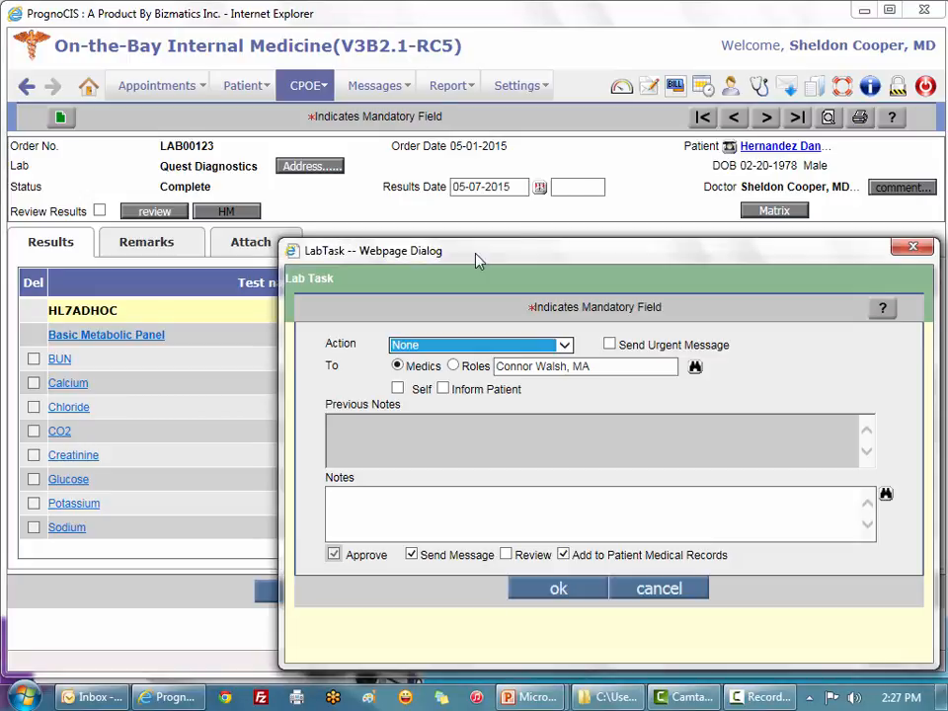
pyautogui.moveTo(482, 273); pyautogui.dragTo(403, 176)
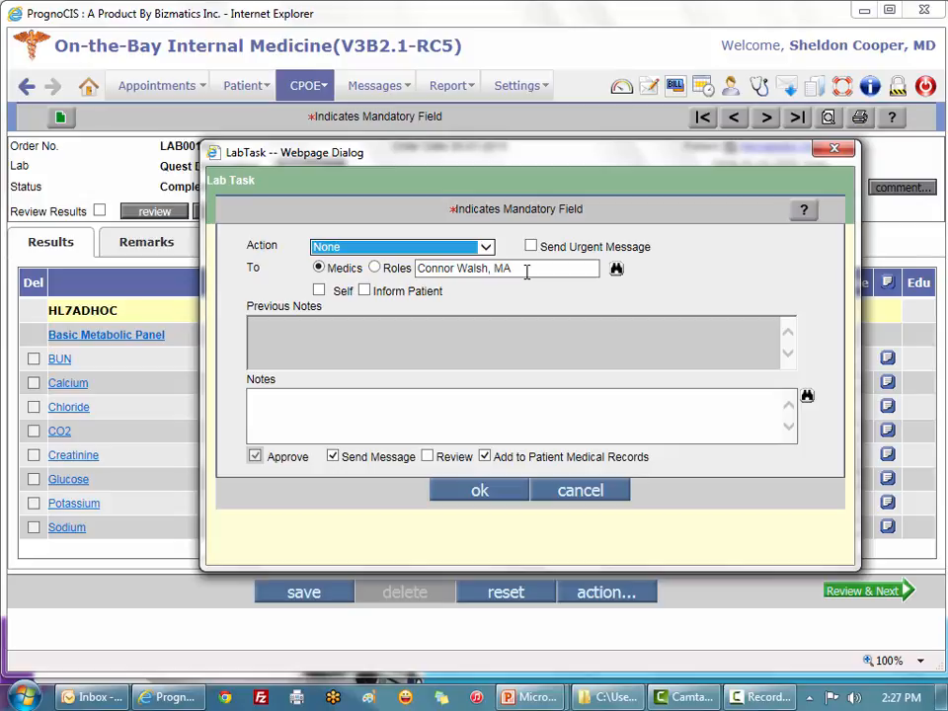
pyautogui.click(616, 270)
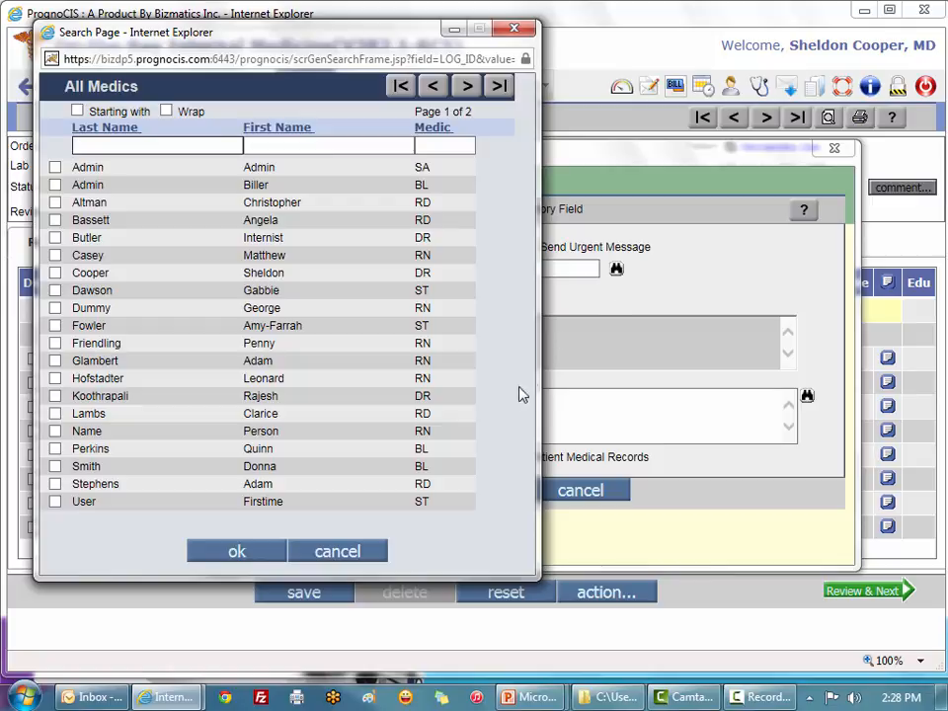
# Step: Tick two staff members in the All Medics list and confirm them as the task's recipients
pyautogui.click(449, 449)
pyautogui.click(440, 484)
pyautogui.click(472, 168)
pyautogui.click(447, 309)
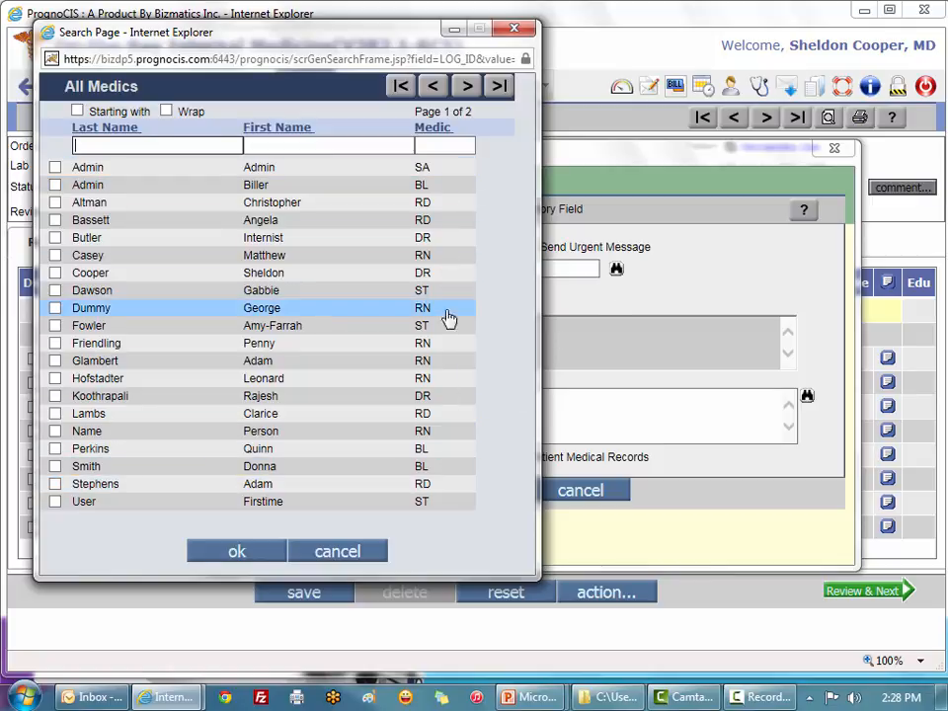
pyautogui.click(54, 254)
pyautogui.click(55, 325)
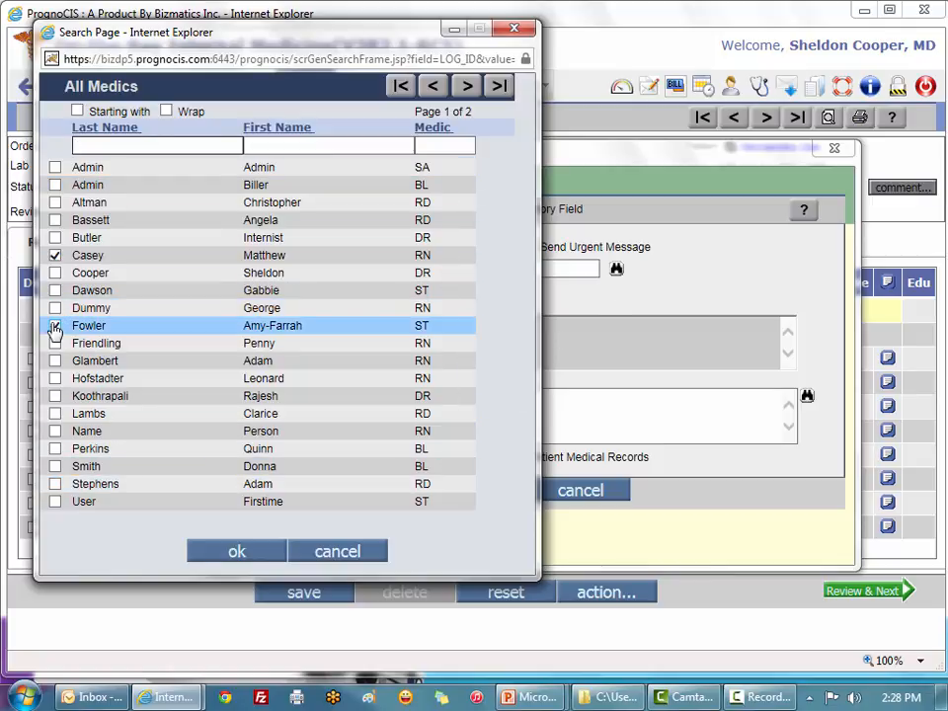
pyautogui.click(241, 551)
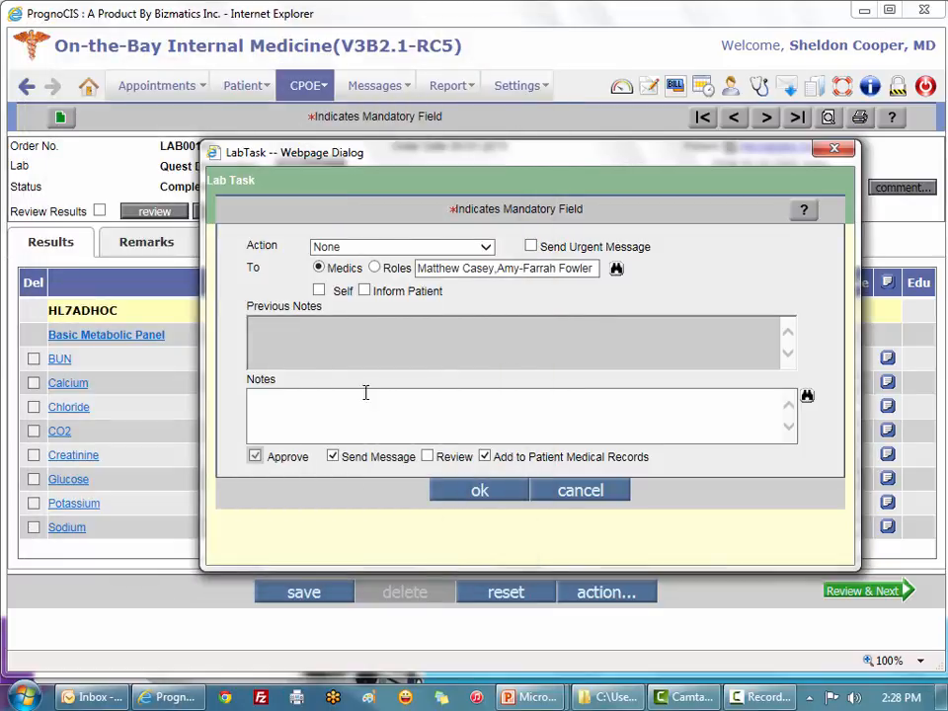
# Step: Send a 'Schedule an appointment' task with note 'Need to see pt immediately', marking results Reviewed
pyautogui.click(479, 246)
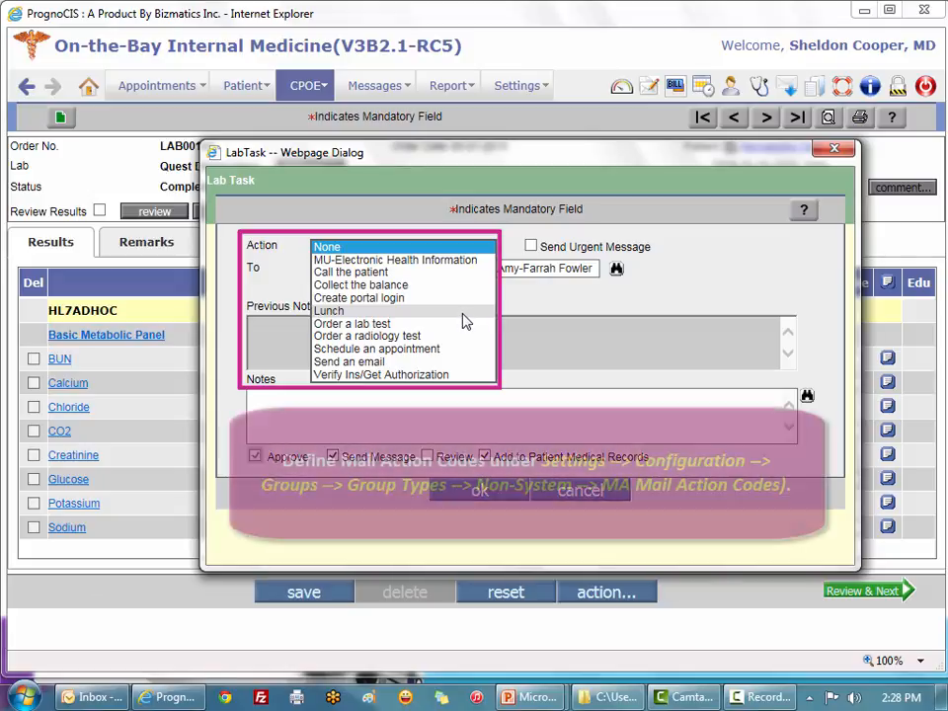
pyautogui.click(412, 351)
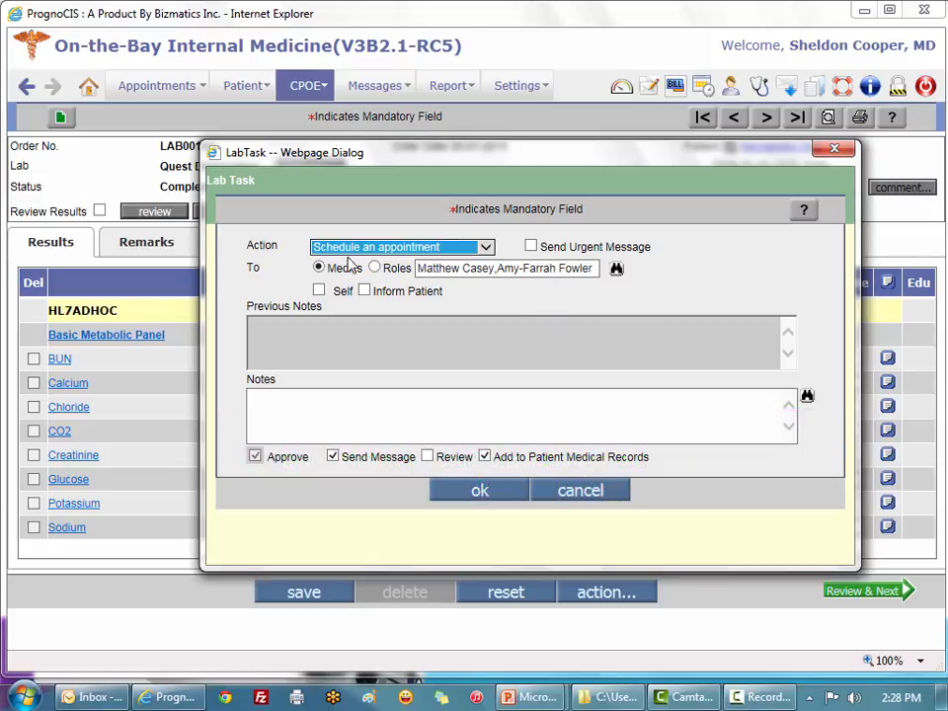
pyautogui.click(288, 399)
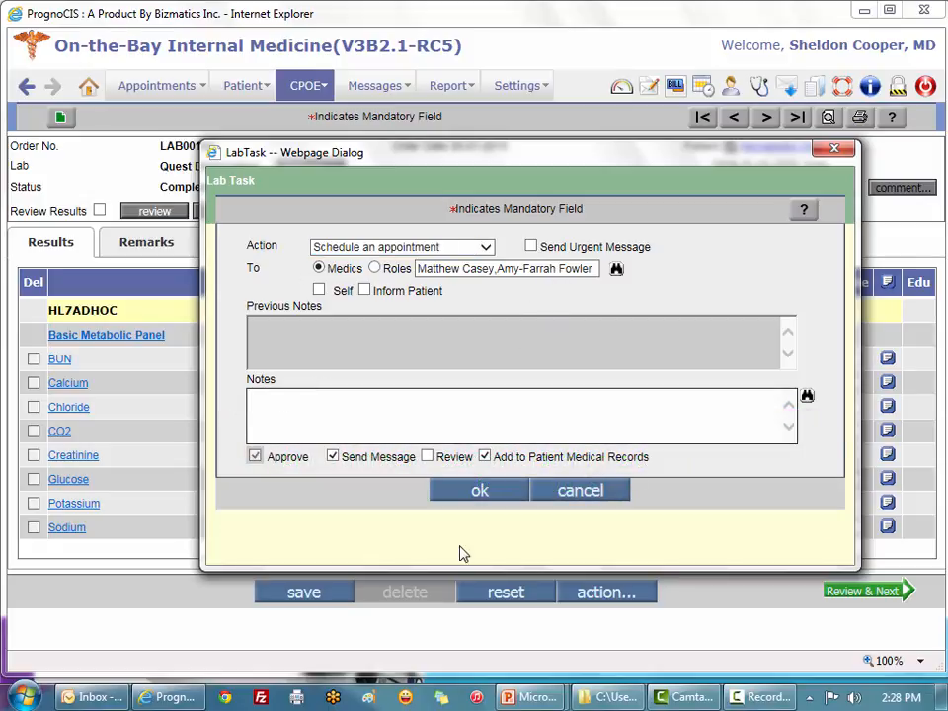
pyautogui.write('Need to see ')
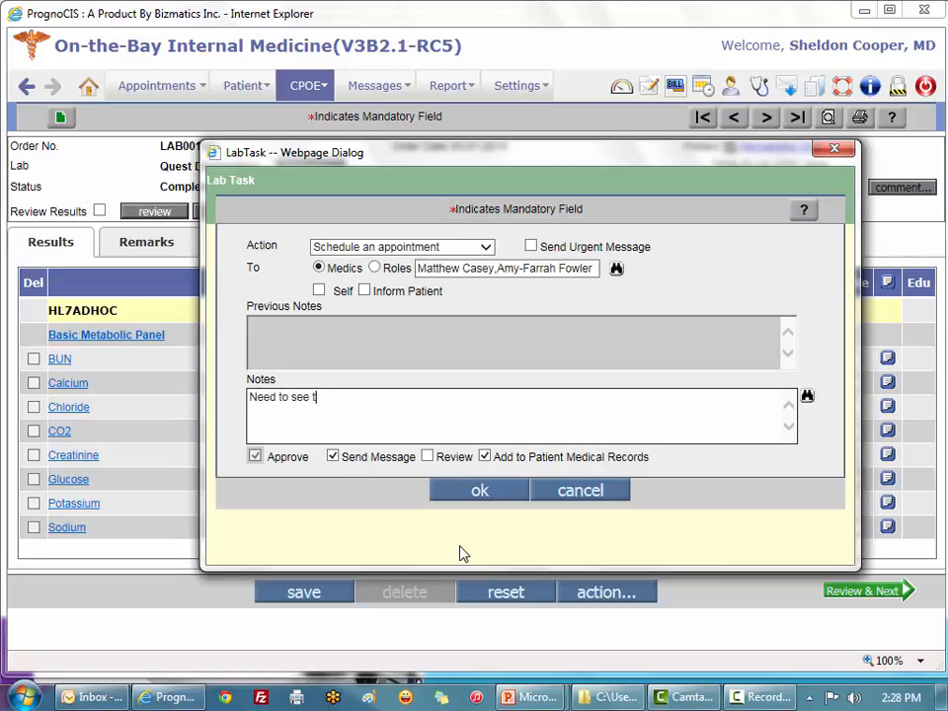
pyautogui.write('pt immediately')
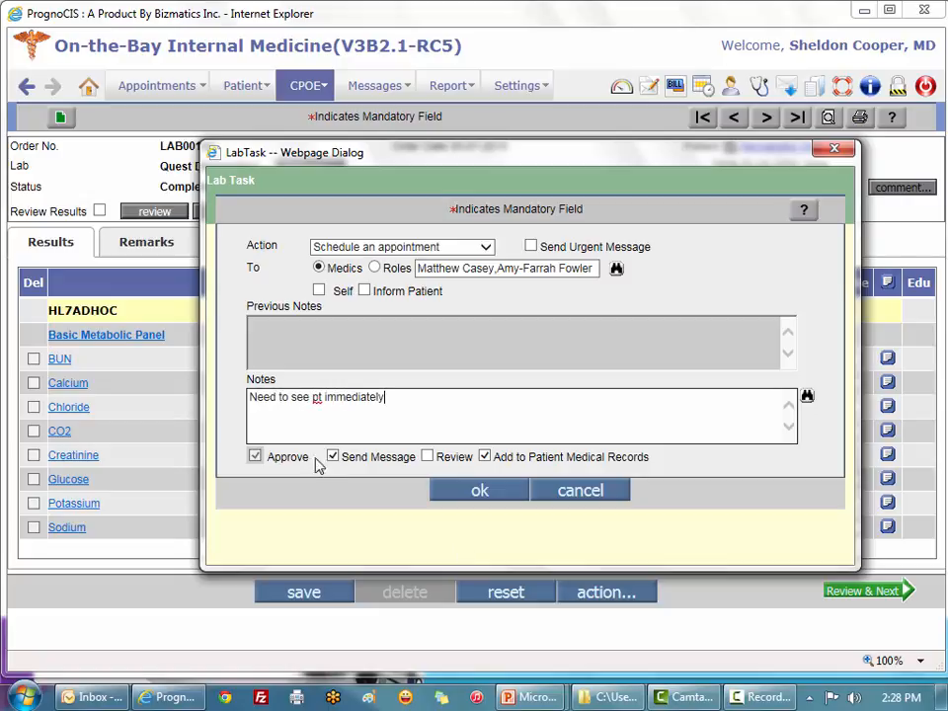
pyautogui.click(255, 457)
pyautogui.click(428, 457)
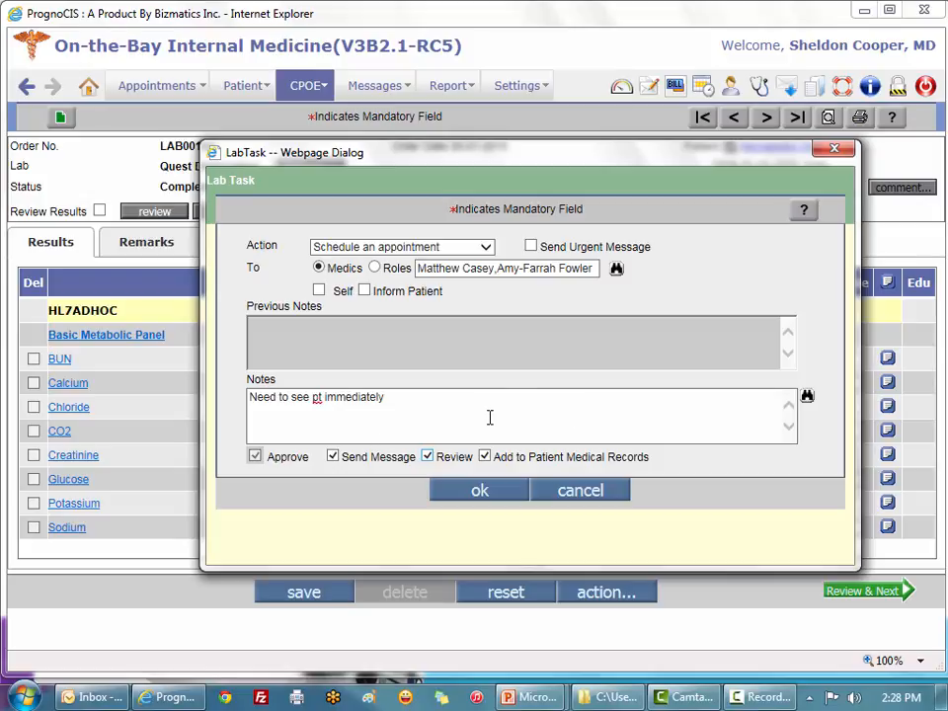
pyautogui.click(484, 491)
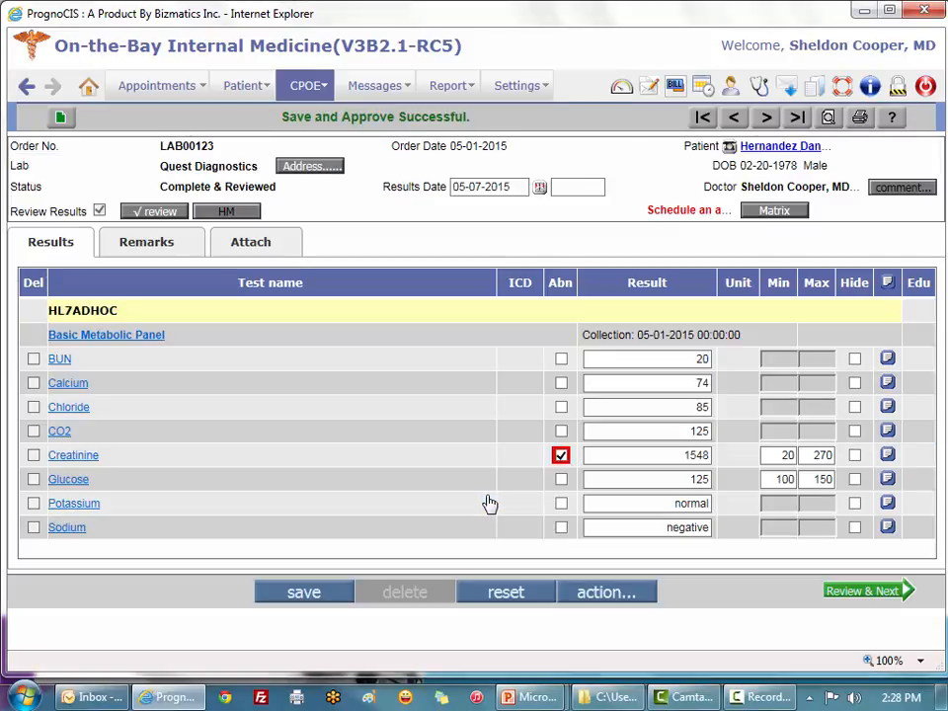
# Step: Go back to the doctor's Messages InBox list
pyautogui.click(28, 90)
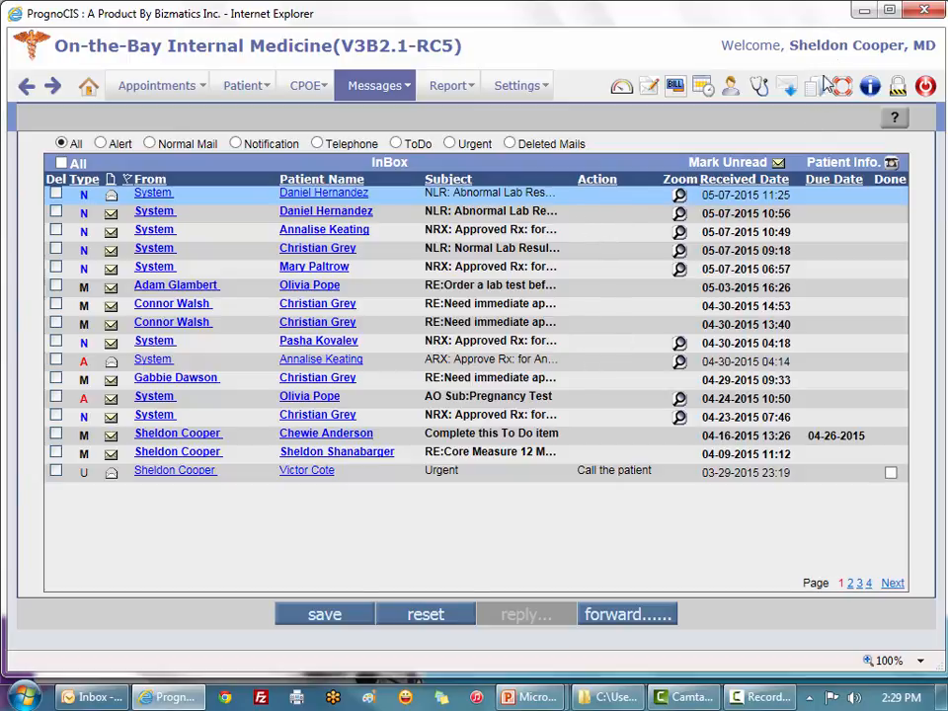
# Step: Reopen the first message's reviewed Basic Metabolic Panel and tick Hide on the Creatinine row
pyautogui.click(680, 197)
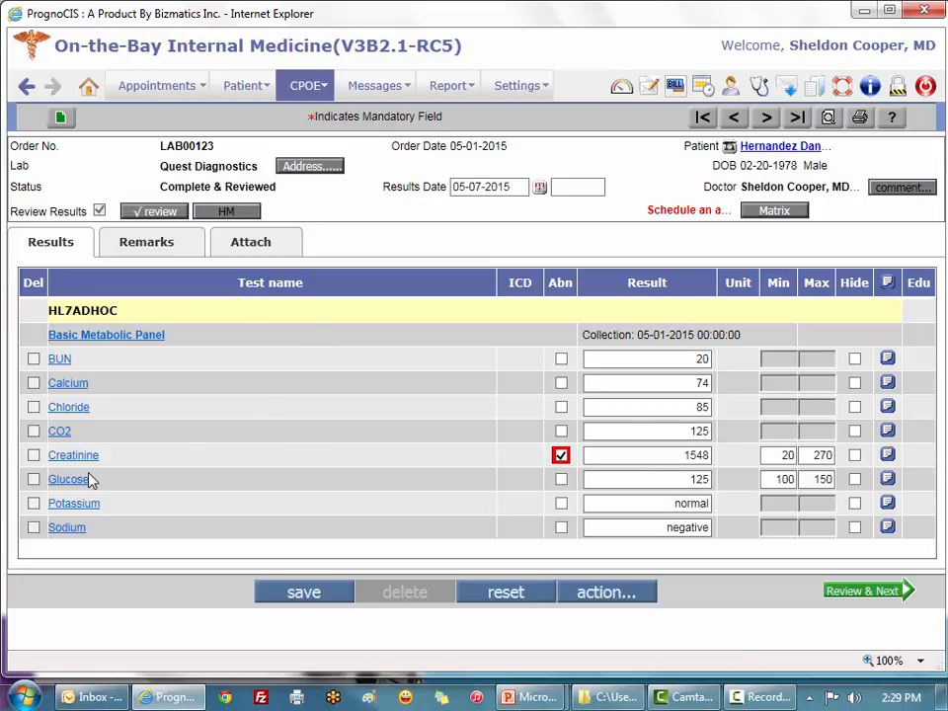
pyautogui.click(855, 457)
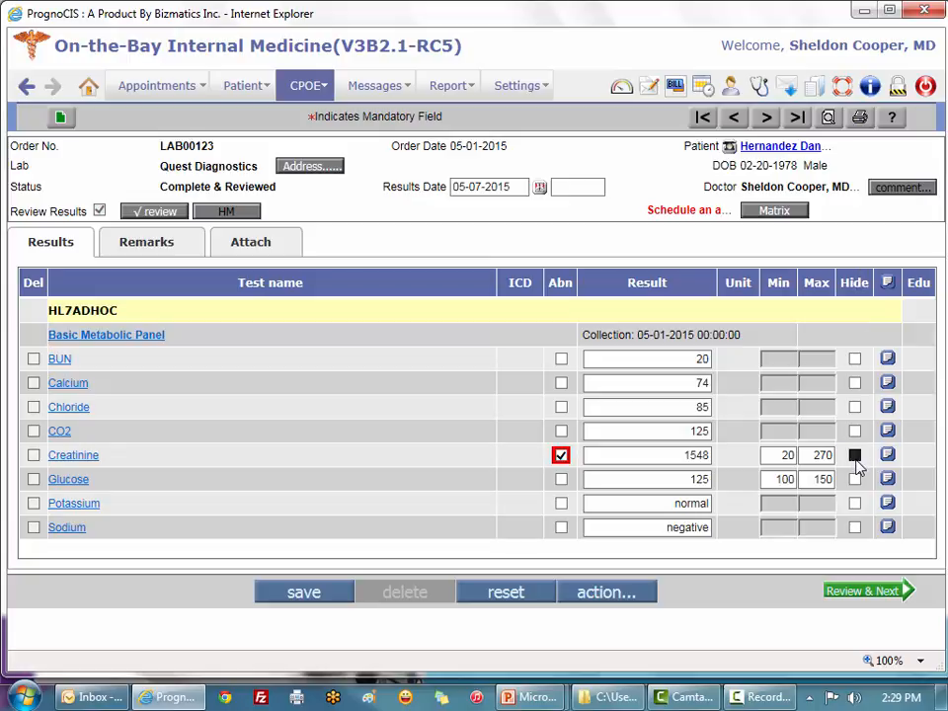